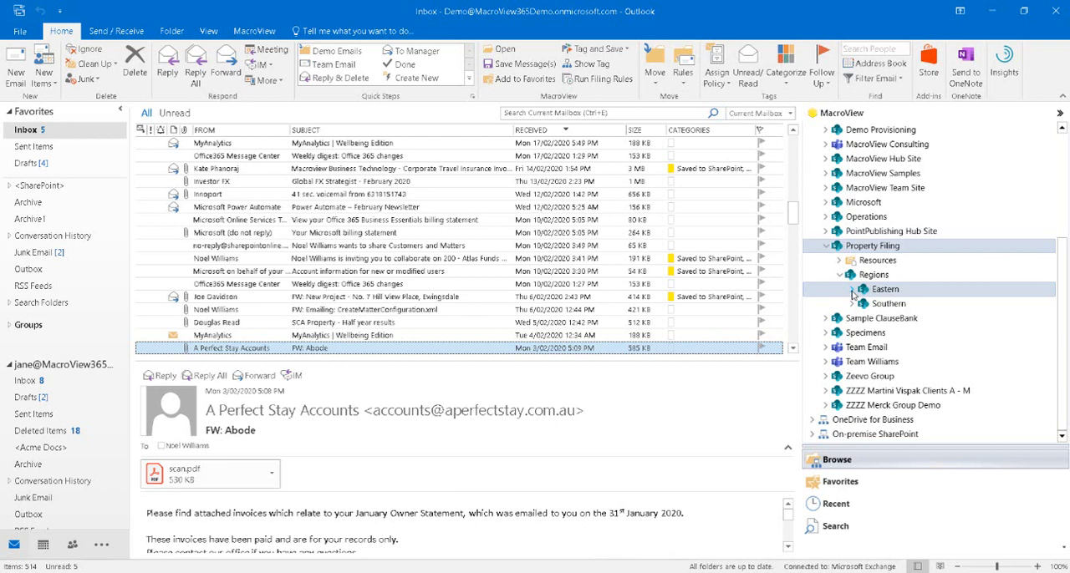
File the "Your Microsoft billing statement" email in Eastern N0001's Correspondence library and the "wants to share Customers and Matters" email in its Insurance Correspondence
click(852, 290)
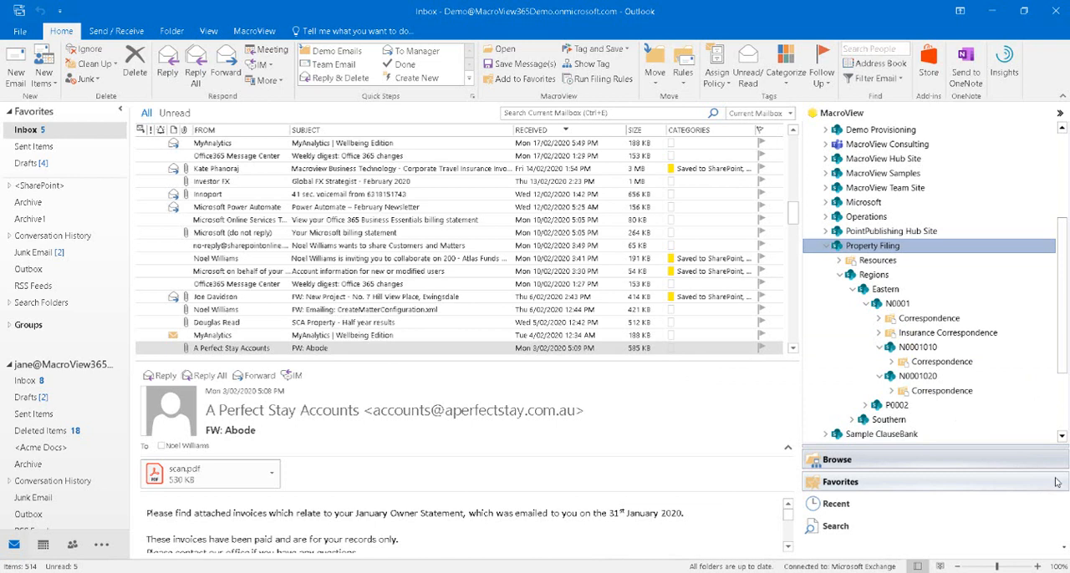
click(340, 233)
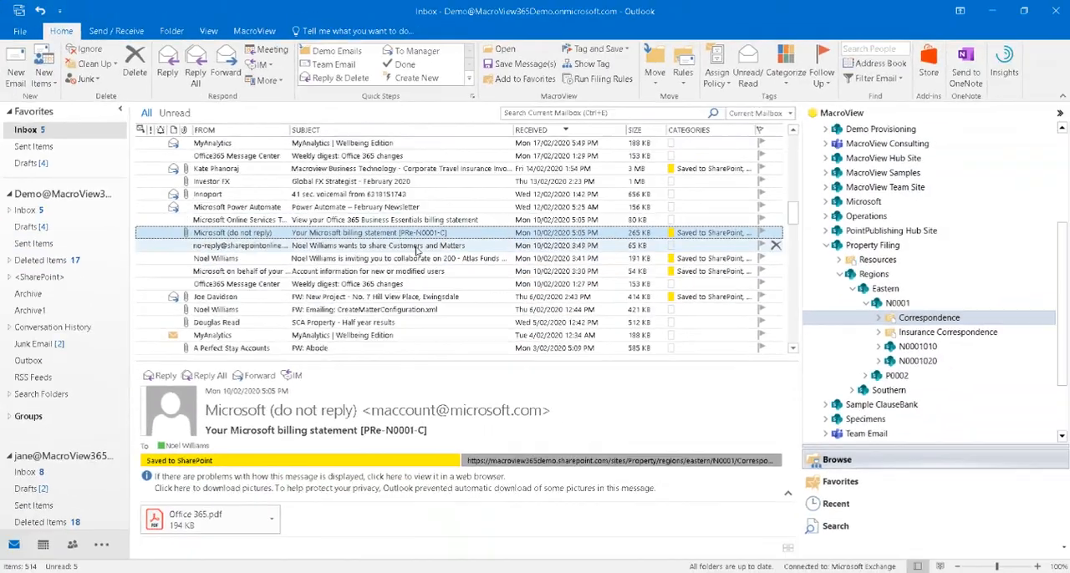
click(578, 347)
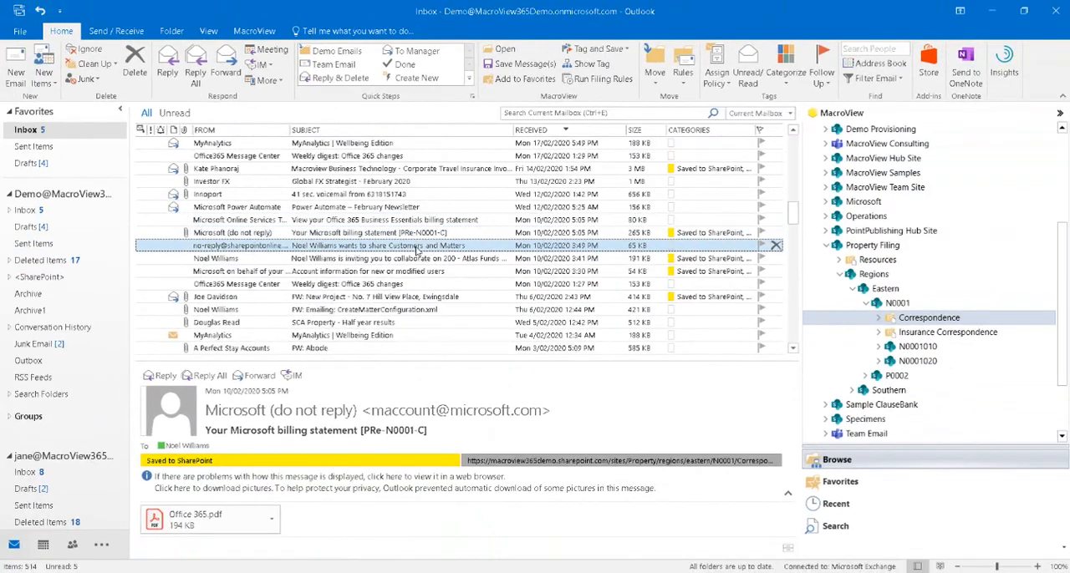
drag(417, 250, 971, 337)
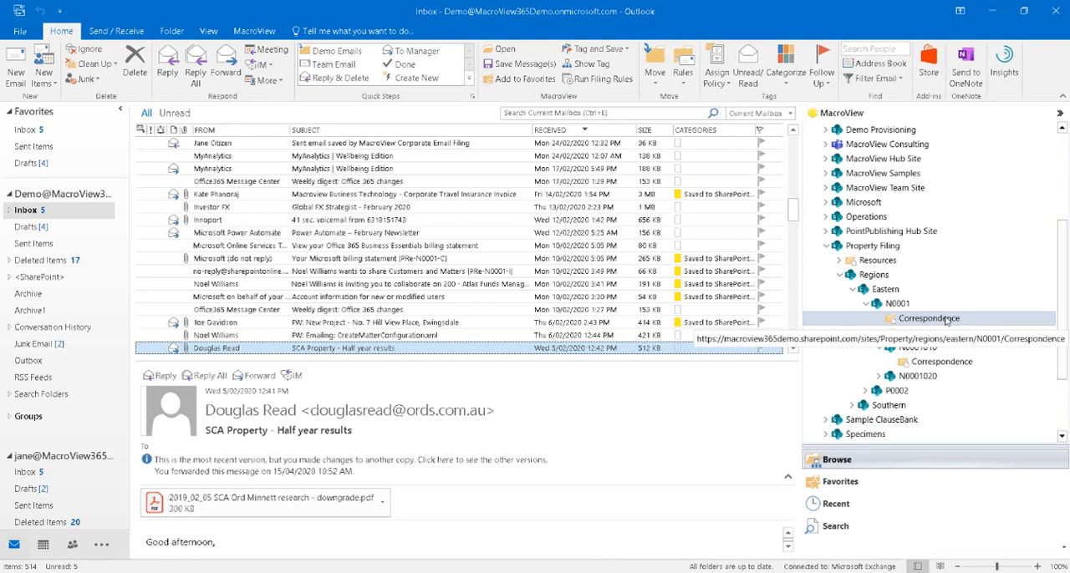
Open N0001's Correspondence library, preview the filed Microsoft billing statement and highlight the tag in its subject
click(946, 320)
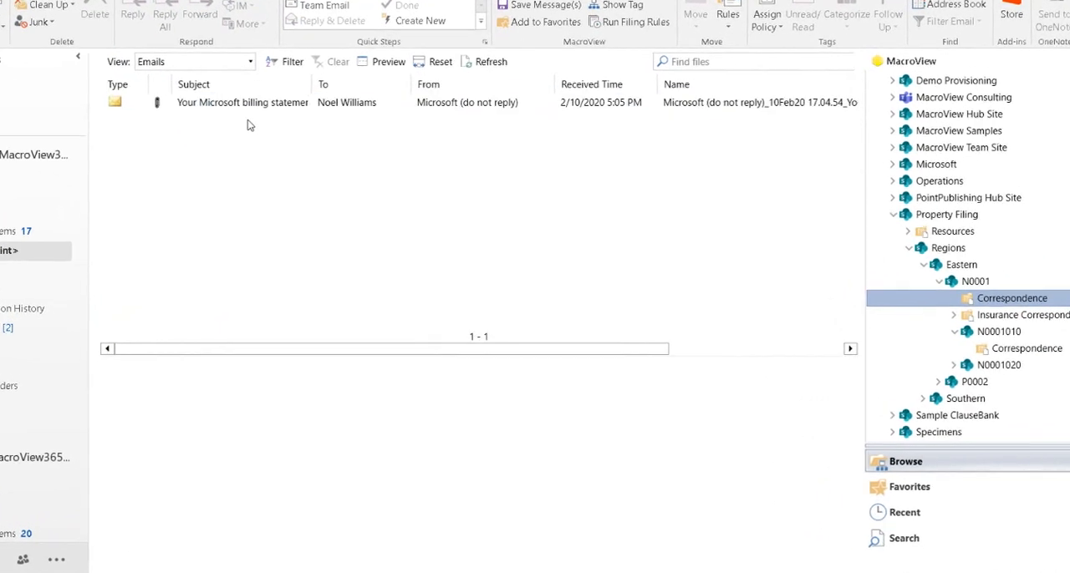
click(259, 104)
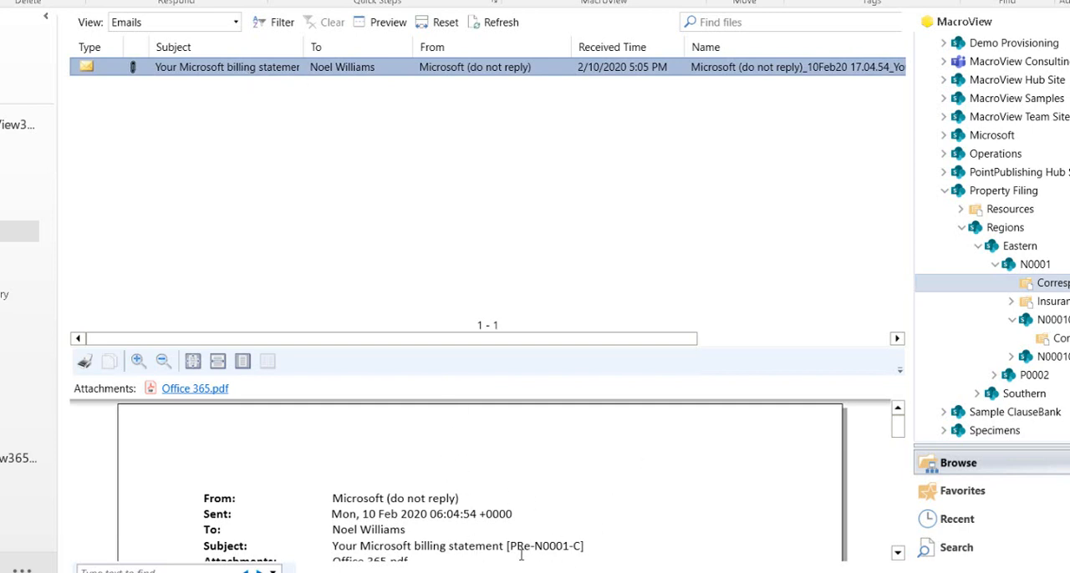
drag(509, 546, 585, 544)
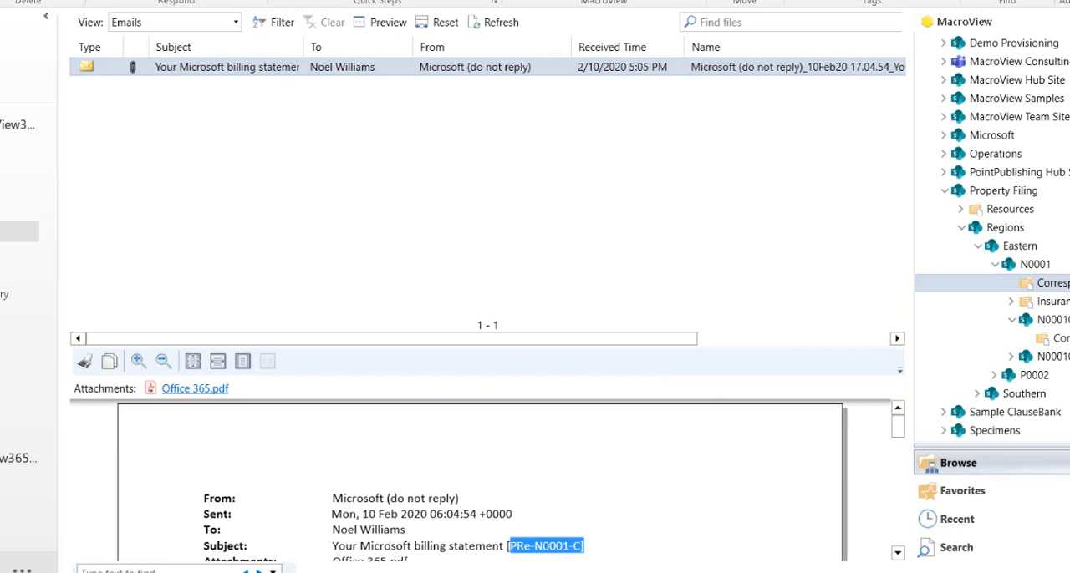
Show N0001's Insurance Correspondence library in the Emails view, preview the filed message and highlight its subject tag
click(1051, 302)
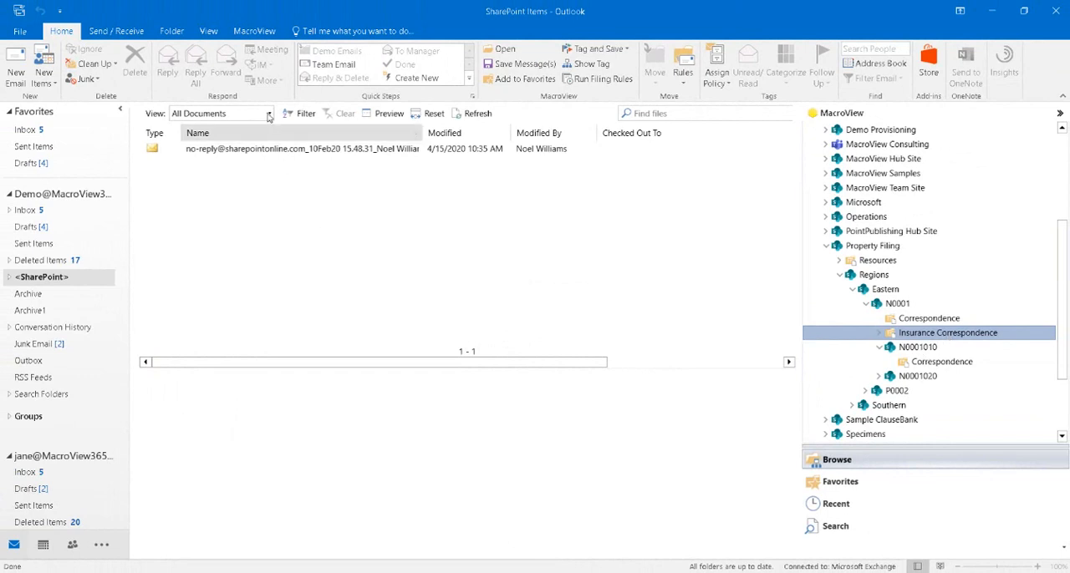
click(268, 111)
click(185, 147)
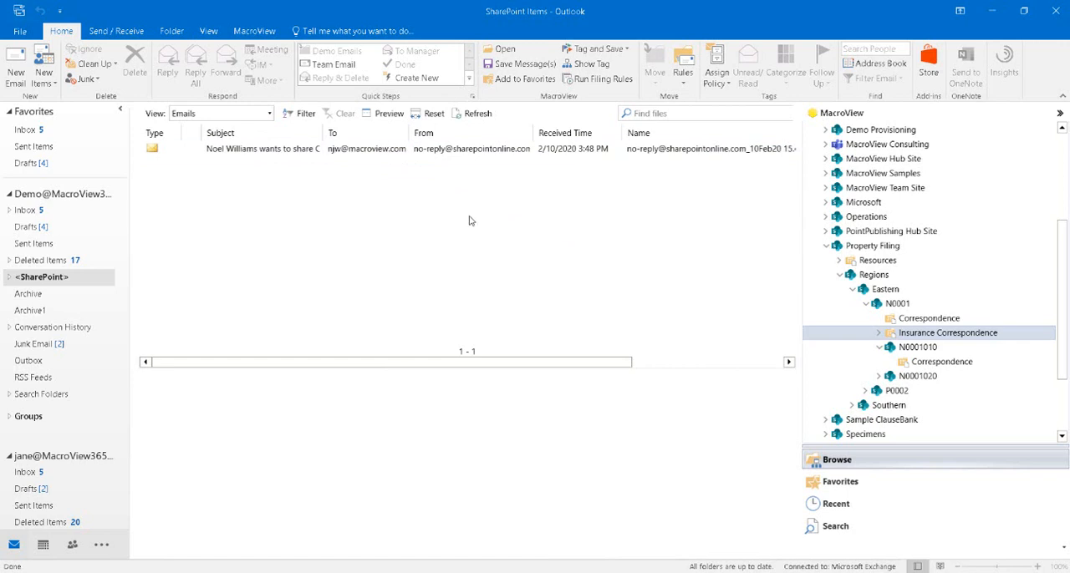
click(354, 151)
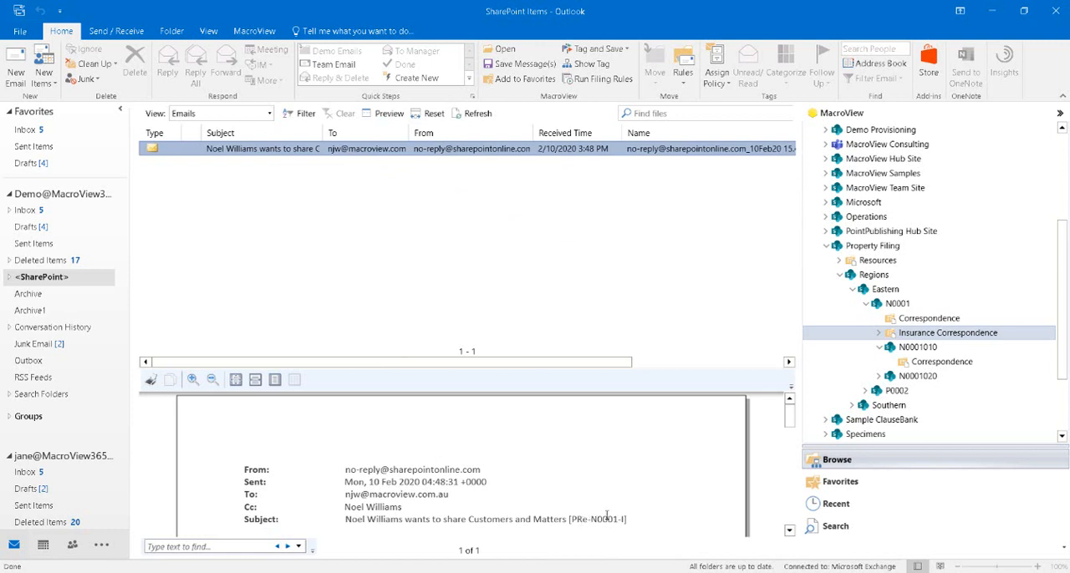
drag(574, 519, 666, 547)
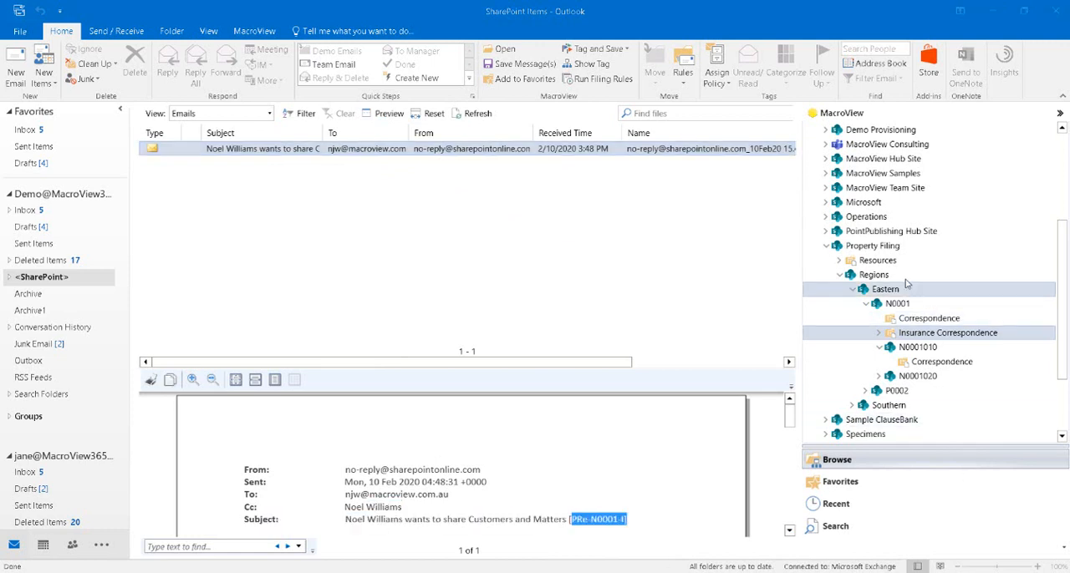
Expand the Southern region and file the "SCA Property - Half year results" inbox email in L0001010's Correspondence library
click(853, 289)
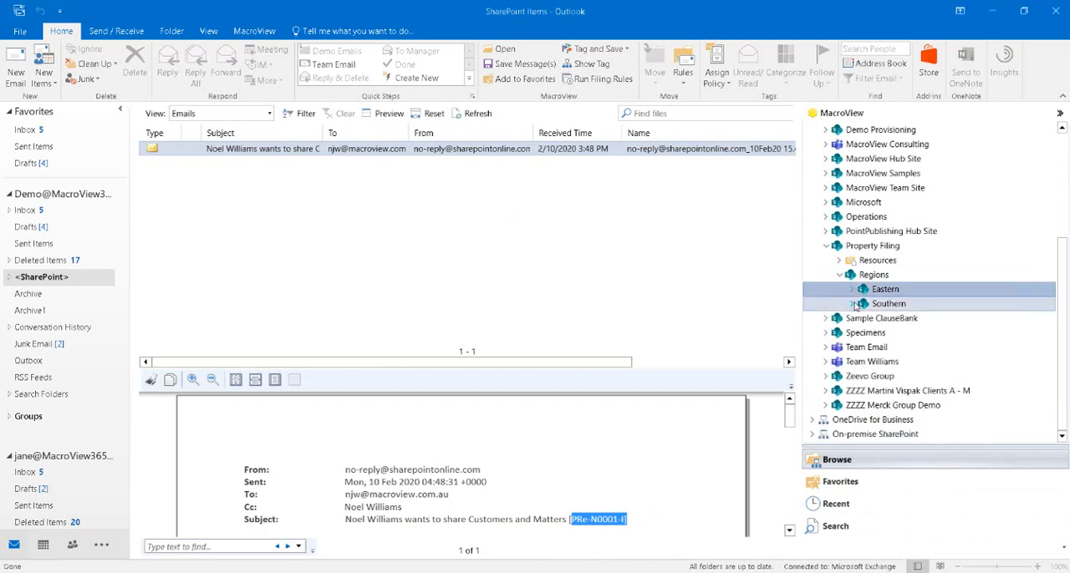
click(853, 305)
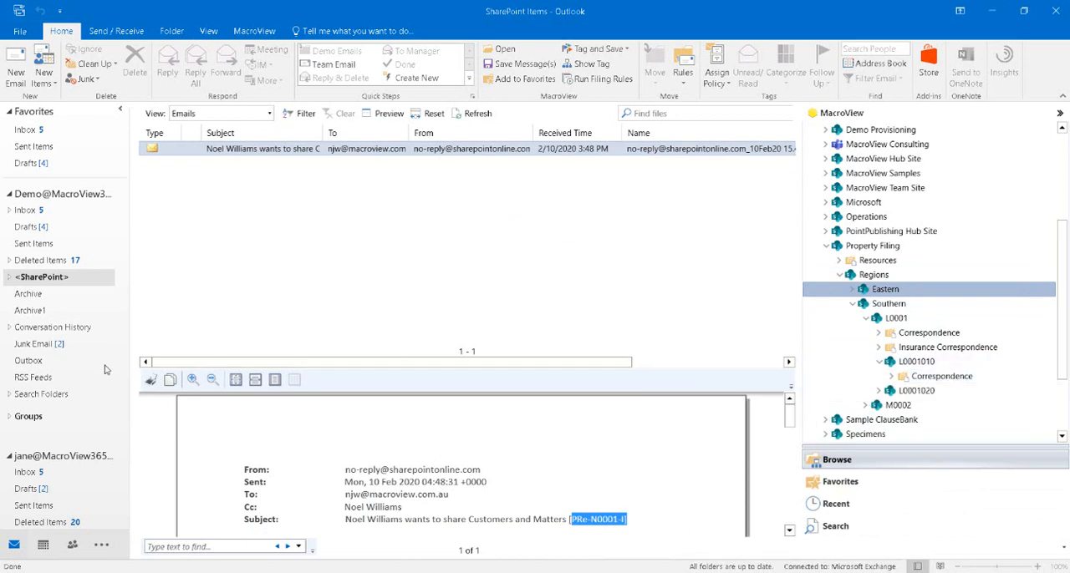
click(28, 212)
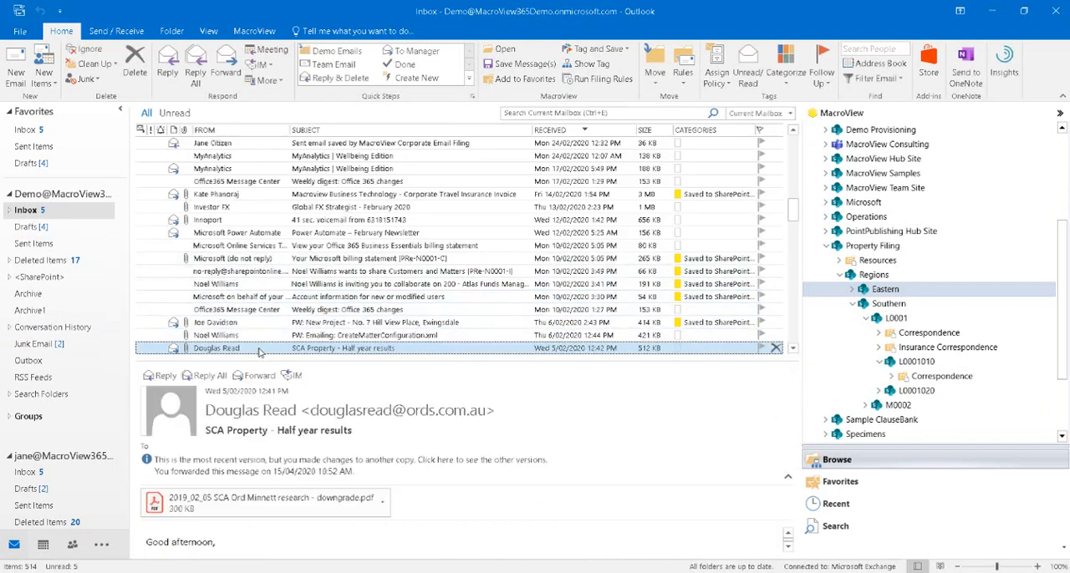
drag(259, 352, 925, 384)
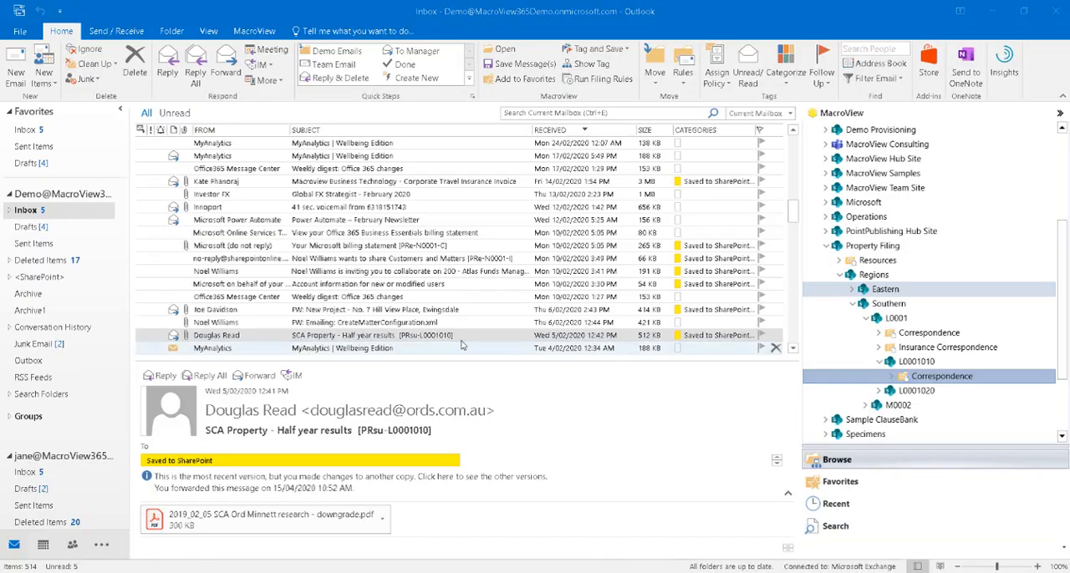
Forward the filed "SCA Property - Half year results" email to the second mailbox's owner with a short highlighted demo note
right_click(457, 337)
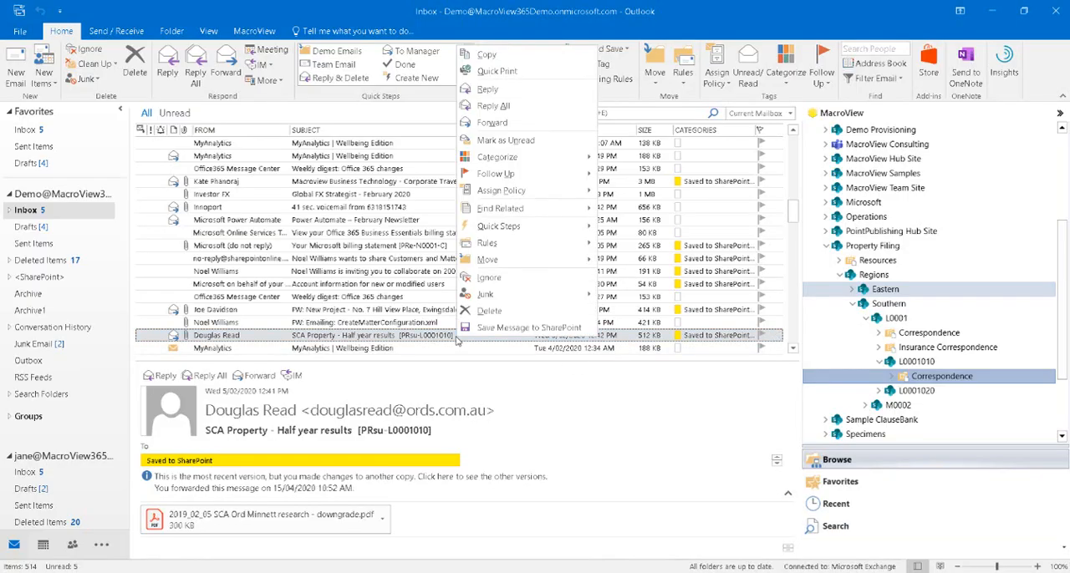
click(488, 122)
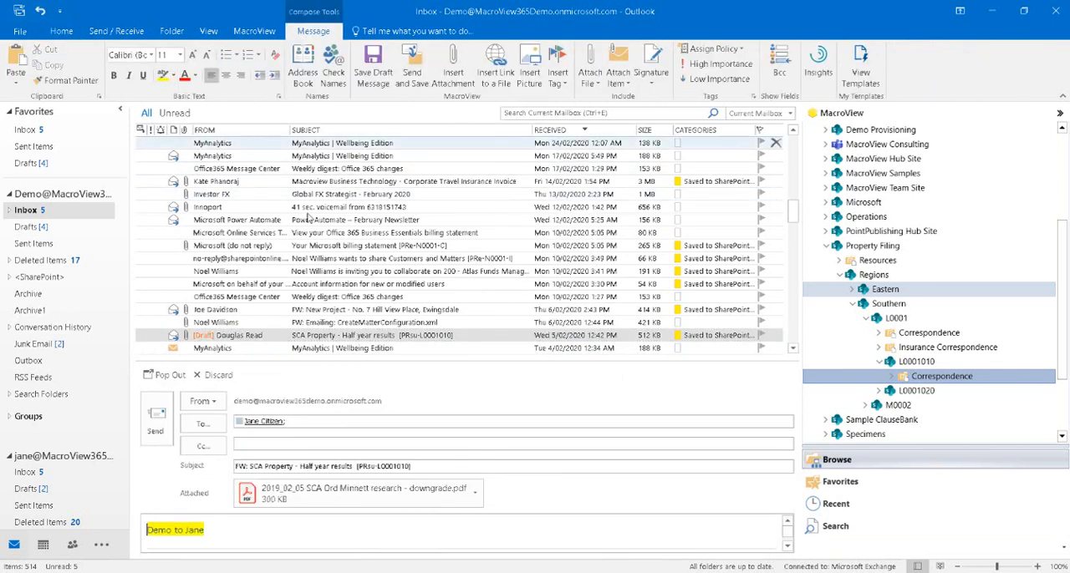
click(155, 422)
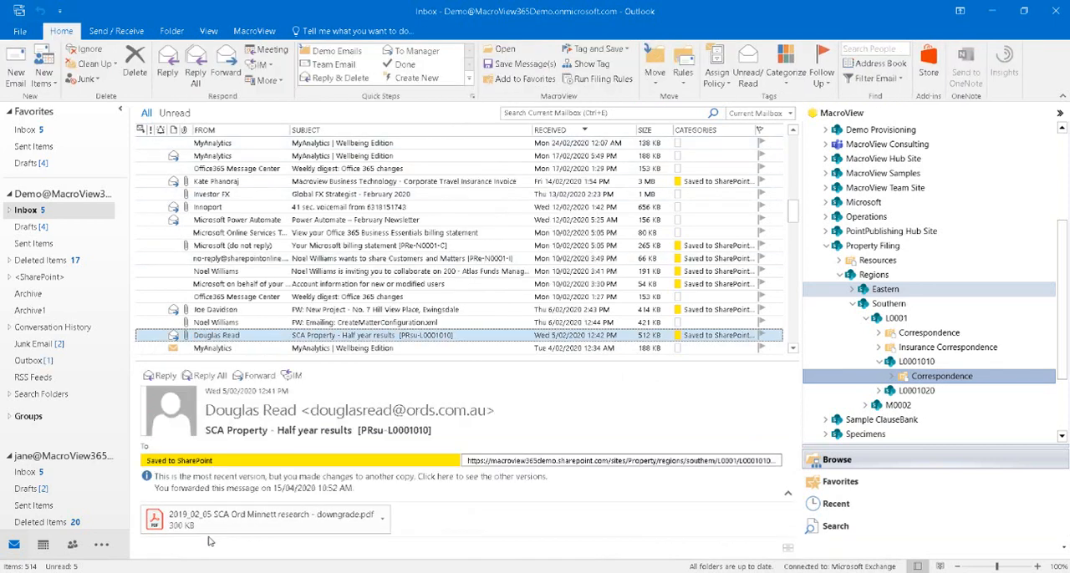
Check the forwarded email in Sent Items and the recipient's inbox, and preview its filed copies in L0001010's Correspondence library
click(37, 243)
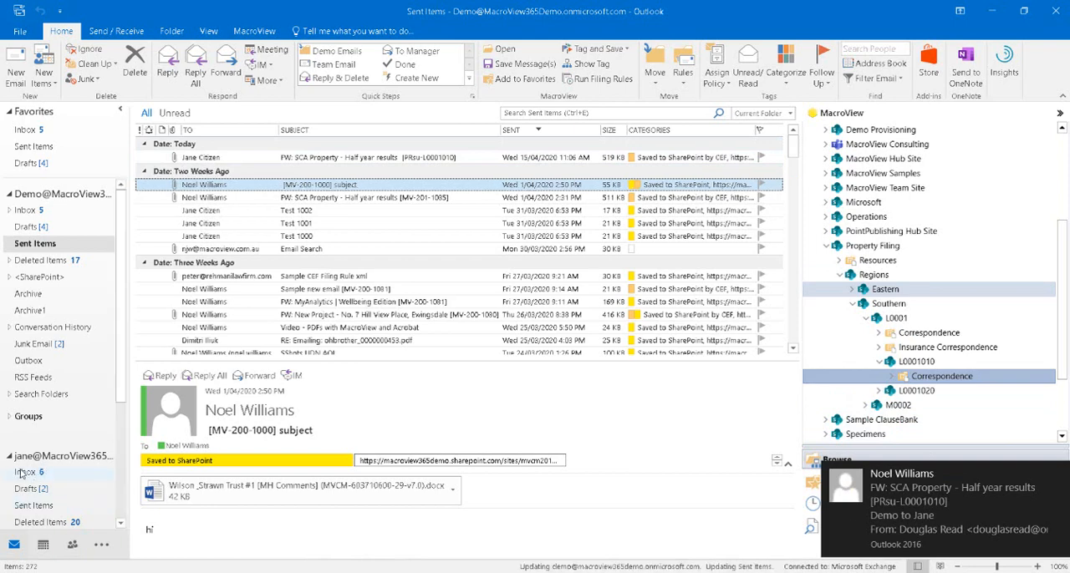
click(22, 473)
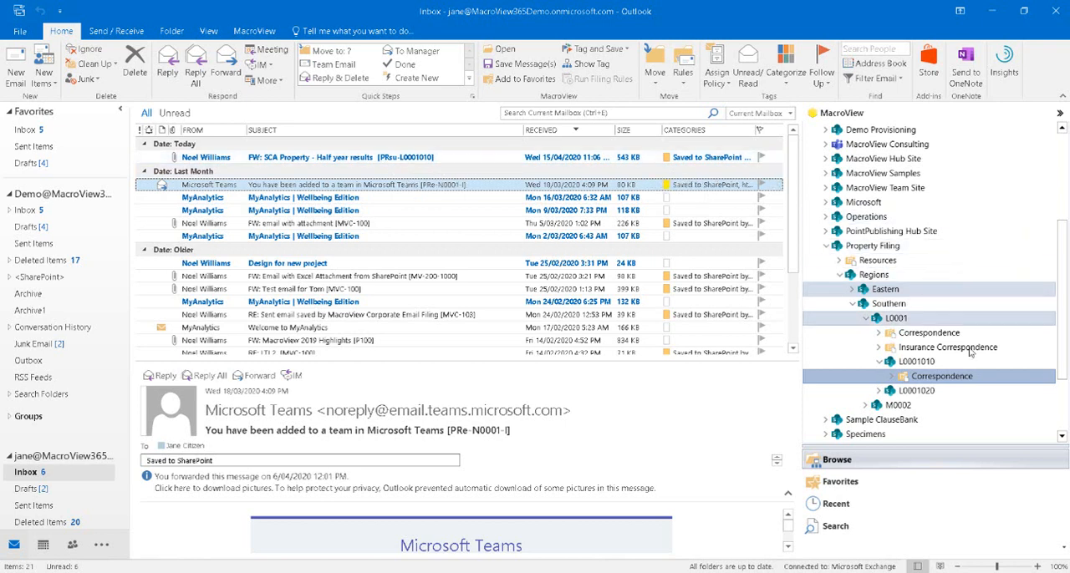
click(942, 376)
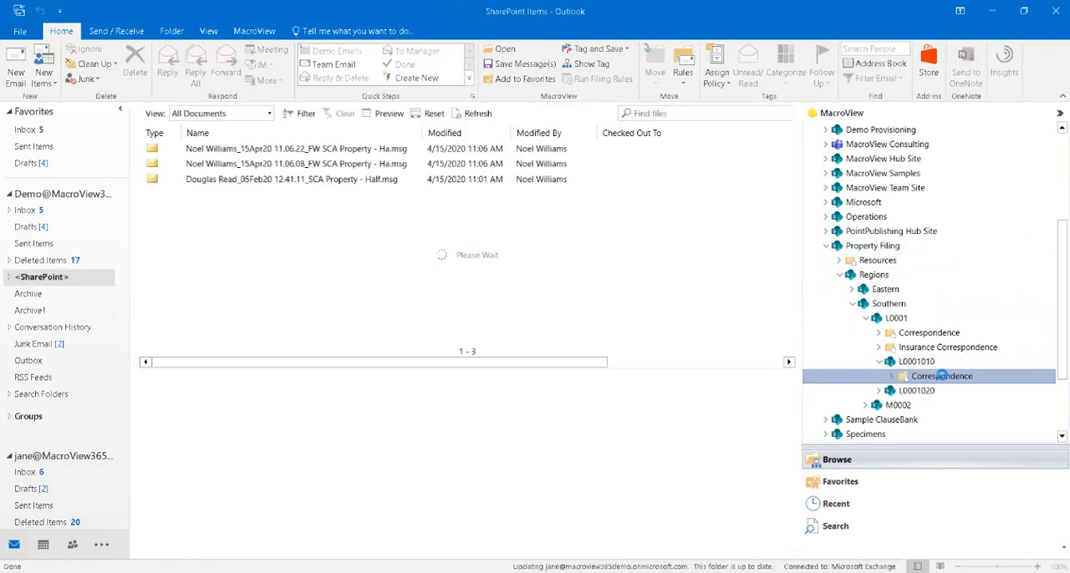
click(248, 183)
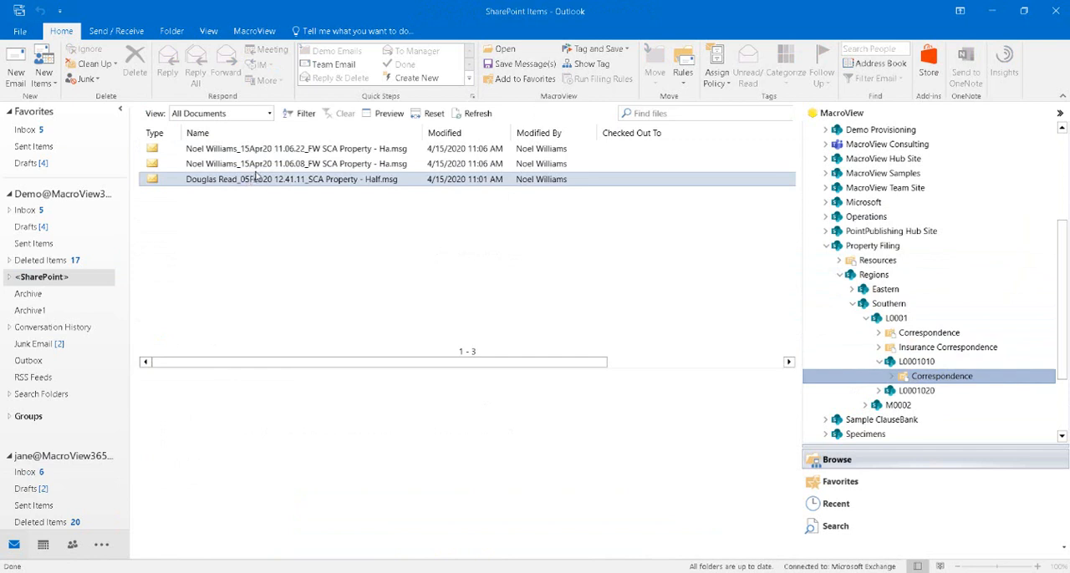
click(257, 166)
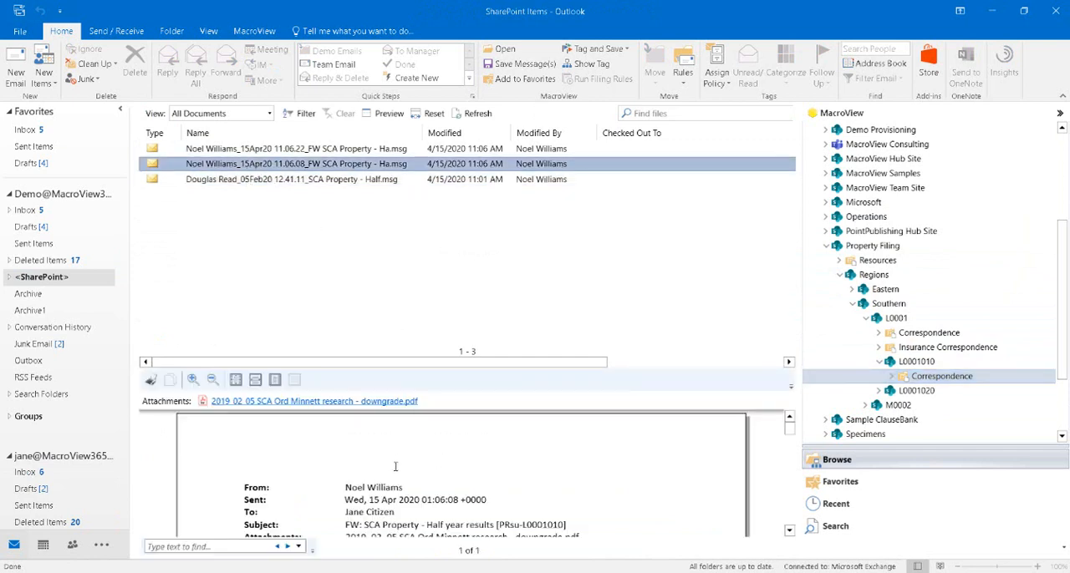
scroll(395, 468, down, 2)
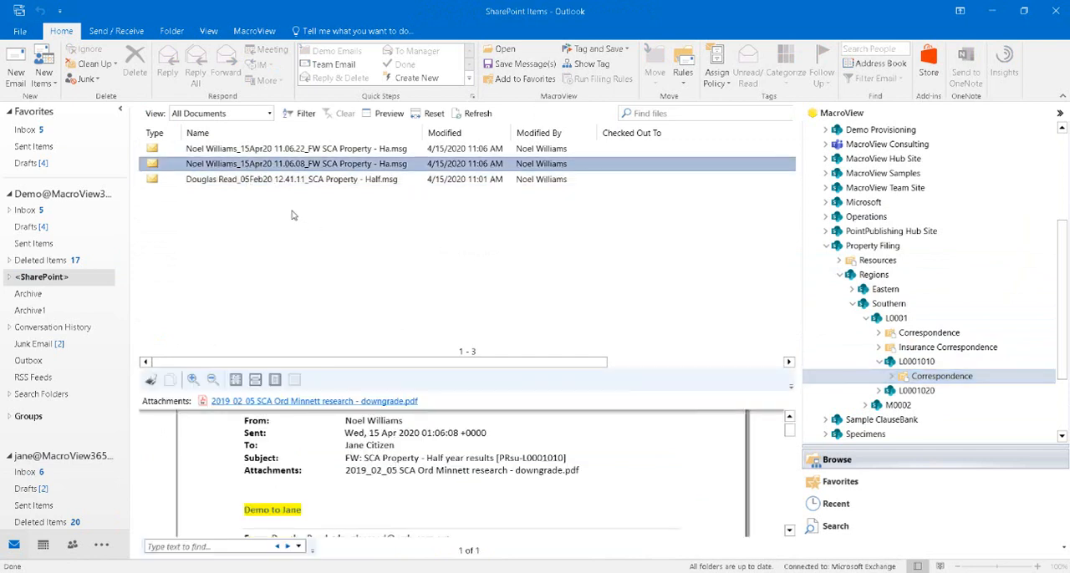
click(264, 151)
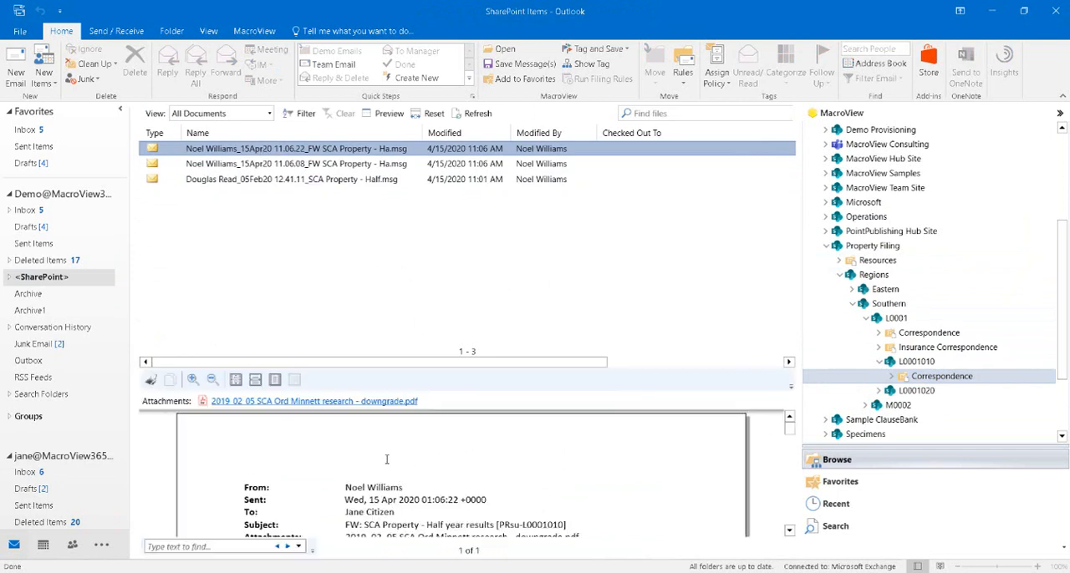
scroll(392, 463, down, 2)
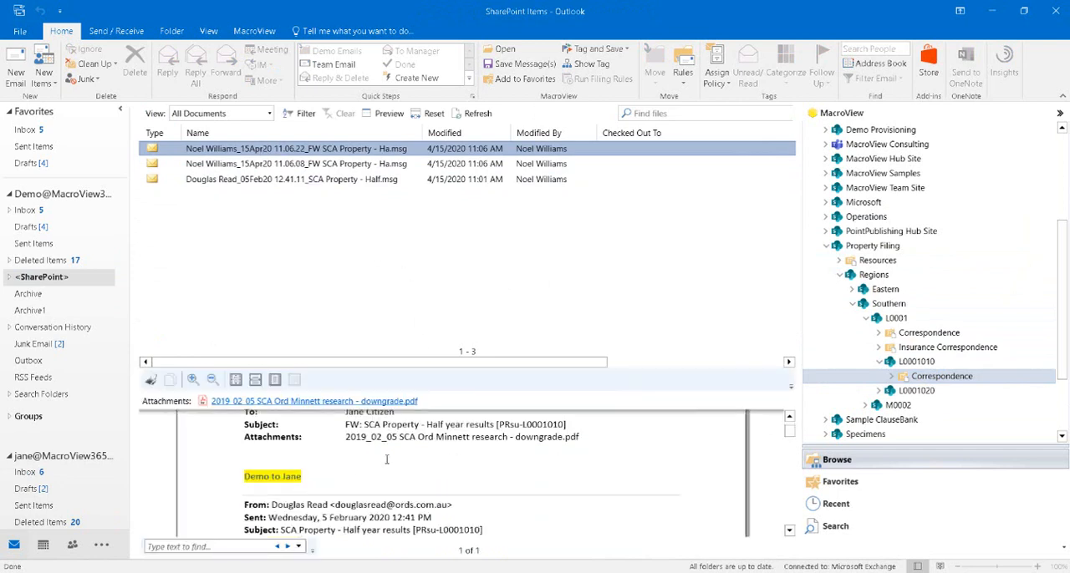
Expand M0002 and M0002010 under the Southern region and open M0002010's Correspondence library
click(898, 404)
scroll(897, 409, down, 2)
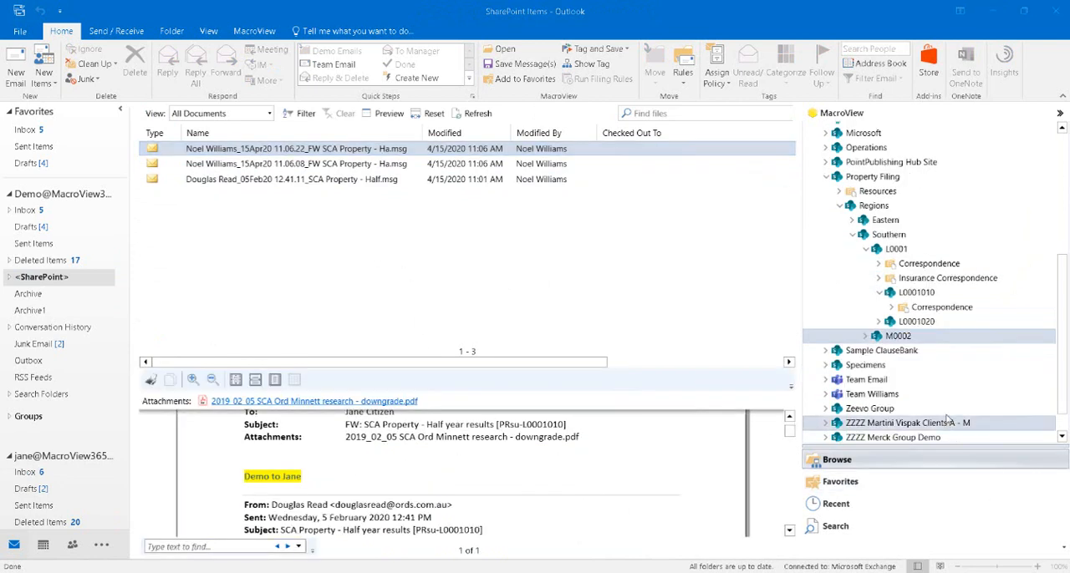
click(865, 337)
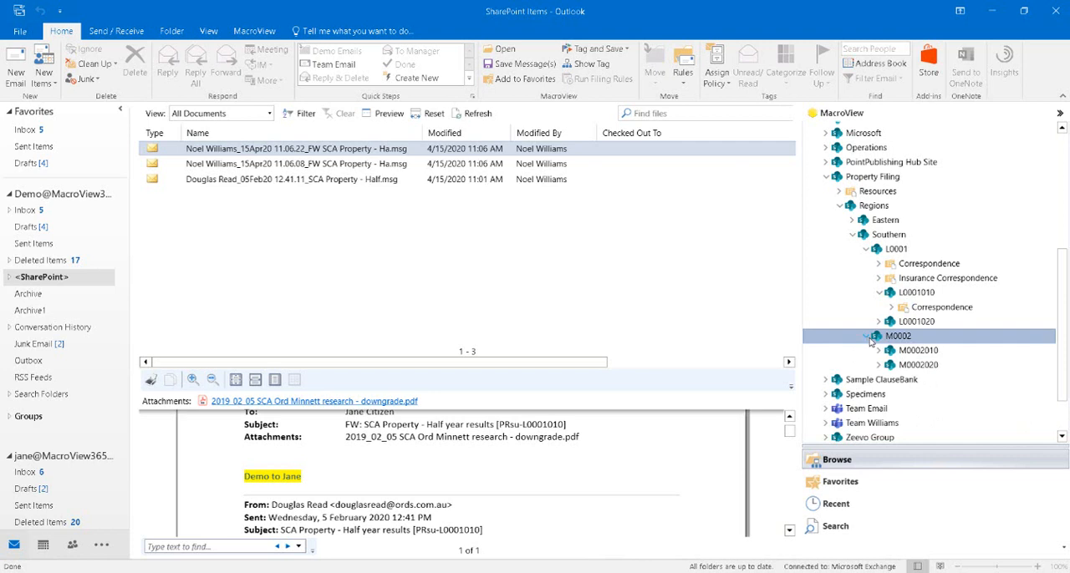
click(879, 351)
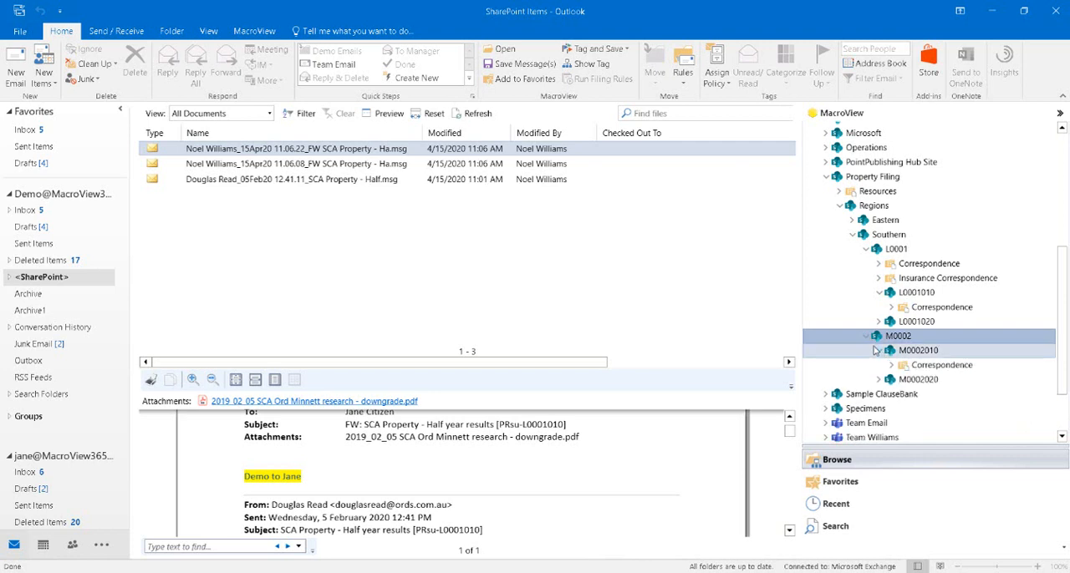
click(949, 367)
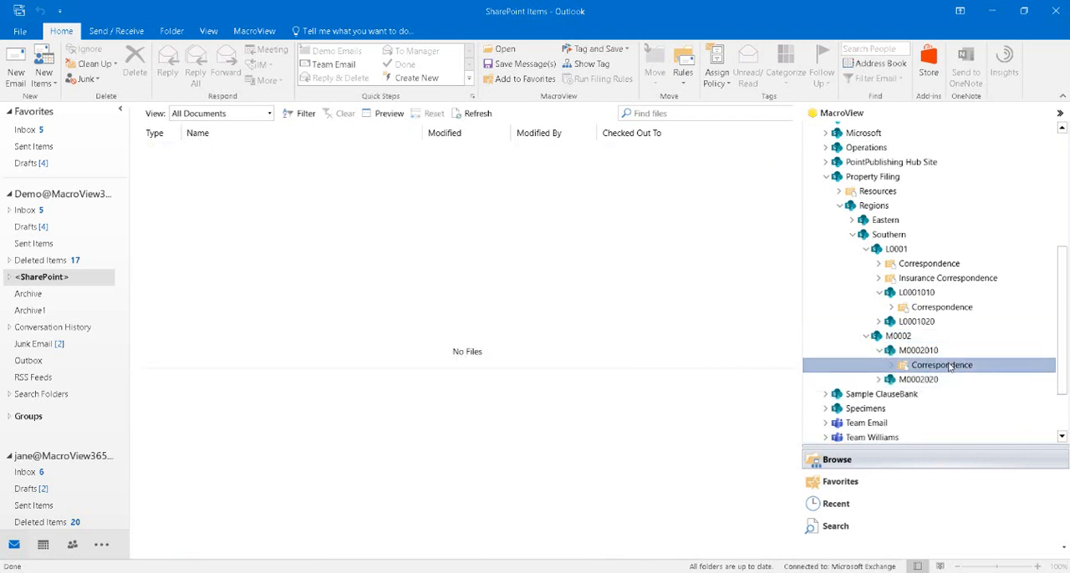
File the "FW: Abode" email from the demo mailbox's inbox in M0002010's Correspondence library
click(27, 210)
scroll(476, 254, down, 2)
click(294, 285)
click(288, 297)
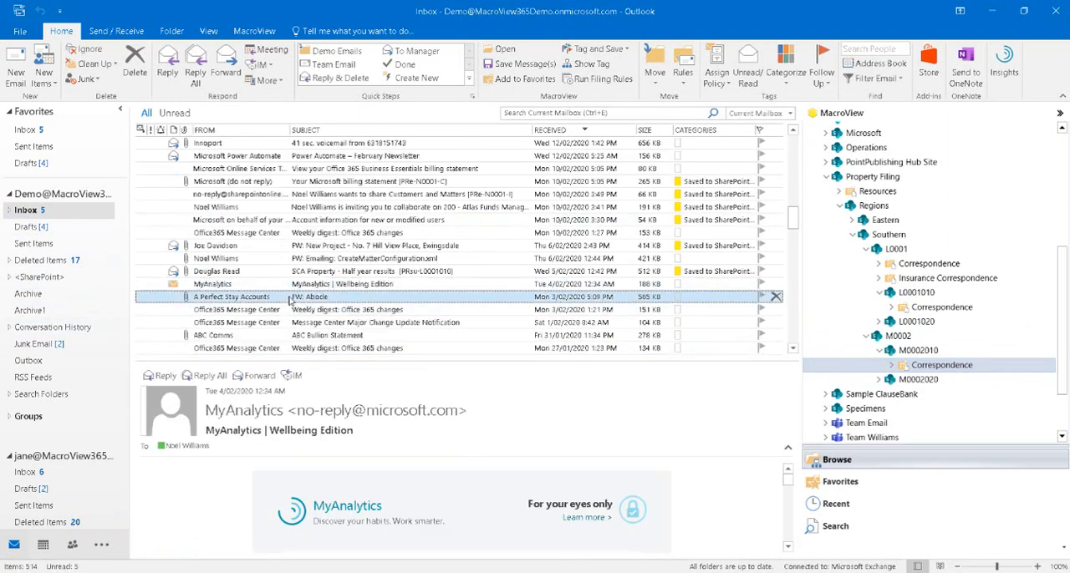
drag(288, 296, 932, 374)
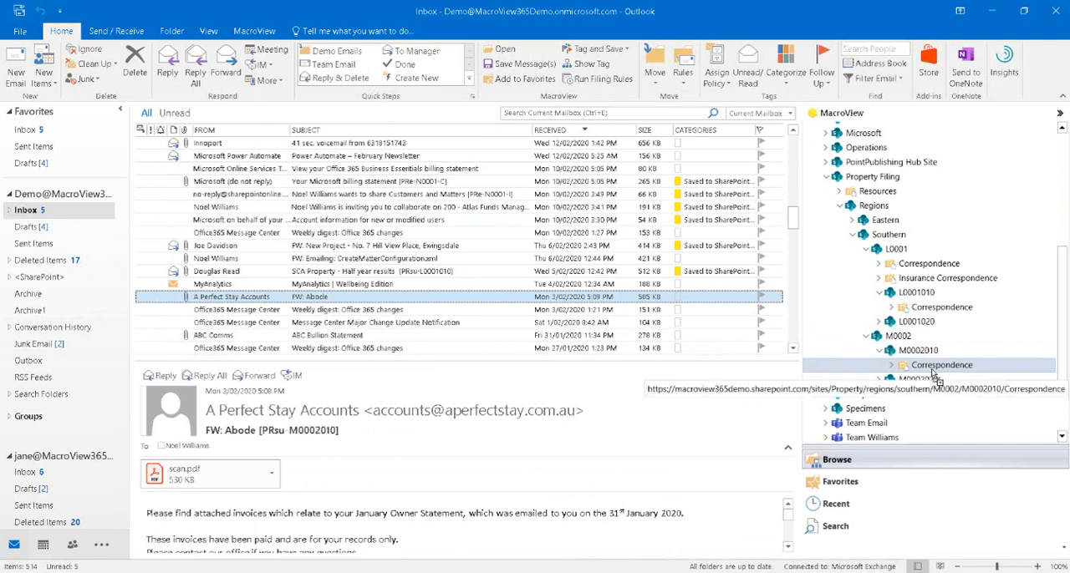